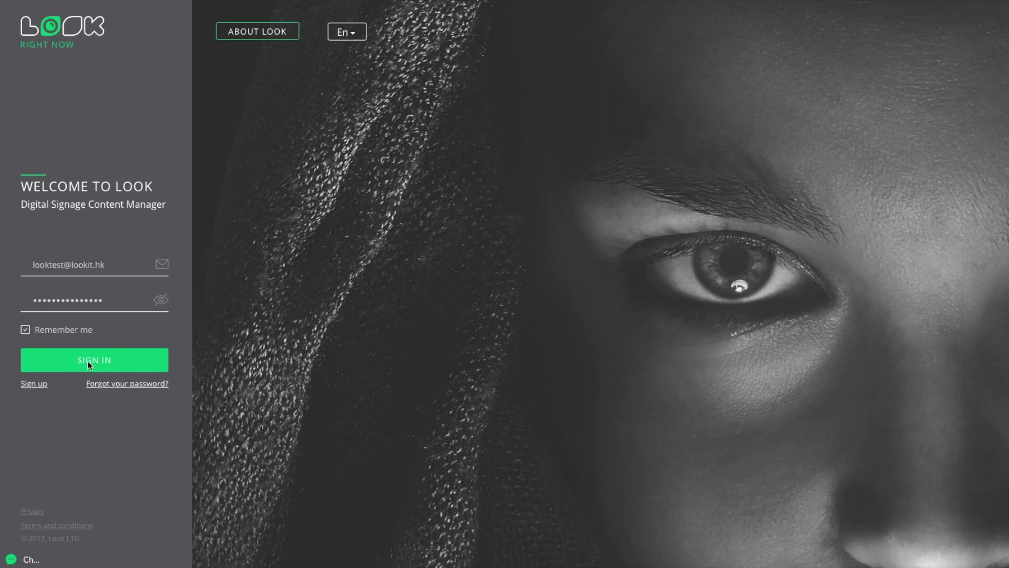
- Sign in to the LOOK Digital Signage account to reach its welcome page
click(95, 362)
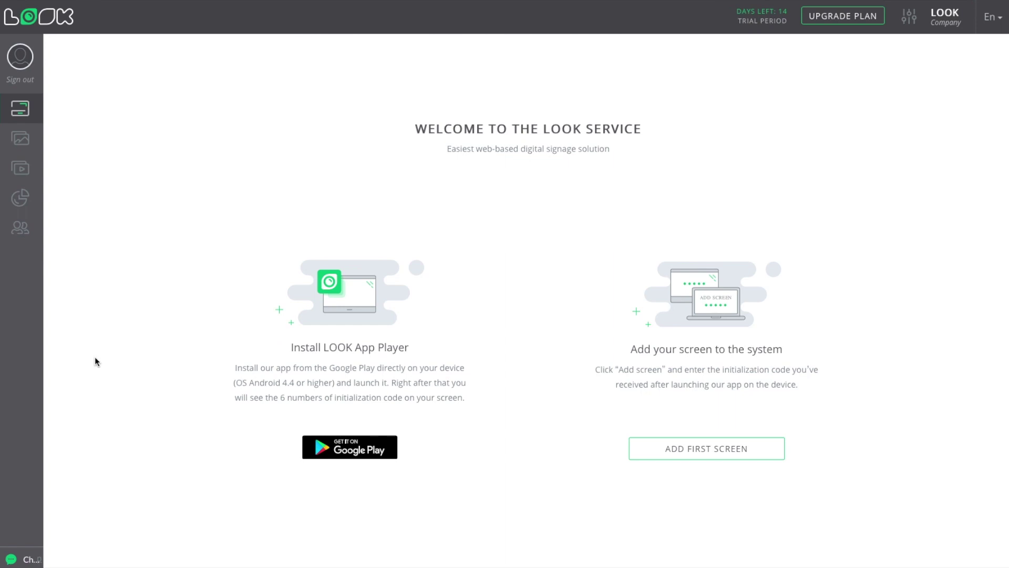
- Add the first screen with code 214267 and name it TV
click(670, 455)
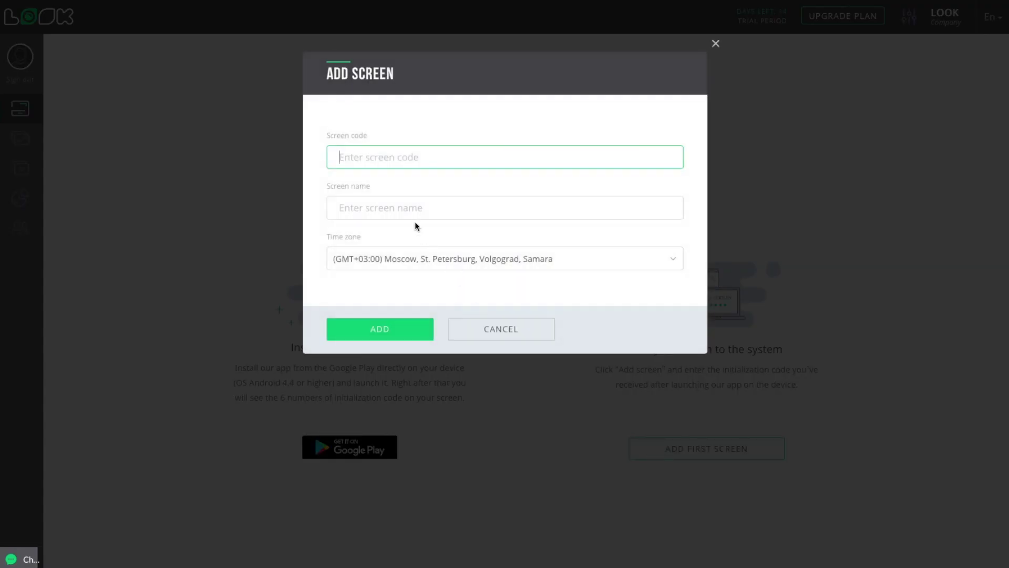
text(214267)
click(377, 206)
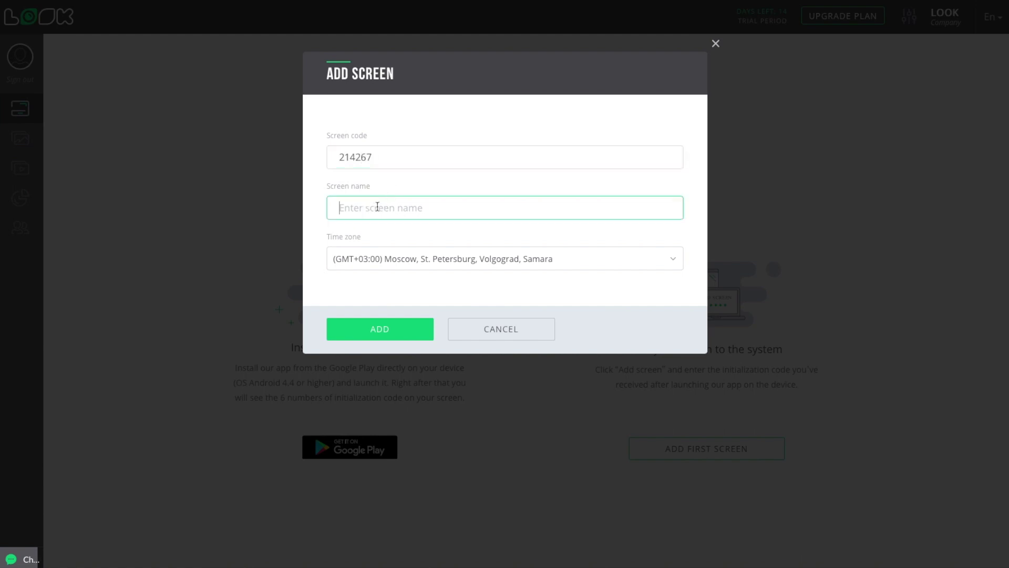
text(TV)
click(361, 337)
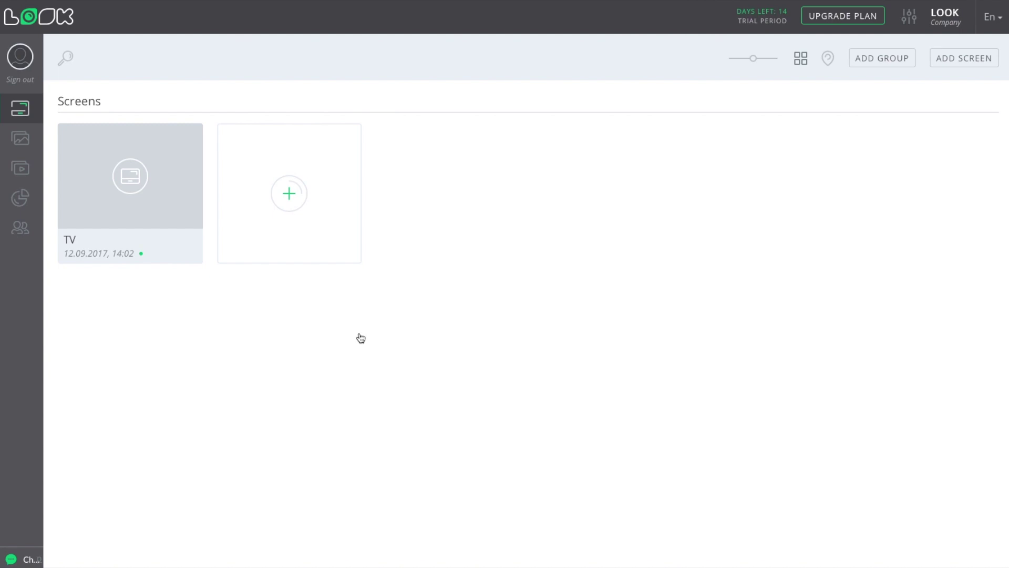
mouse_move(130, 176)
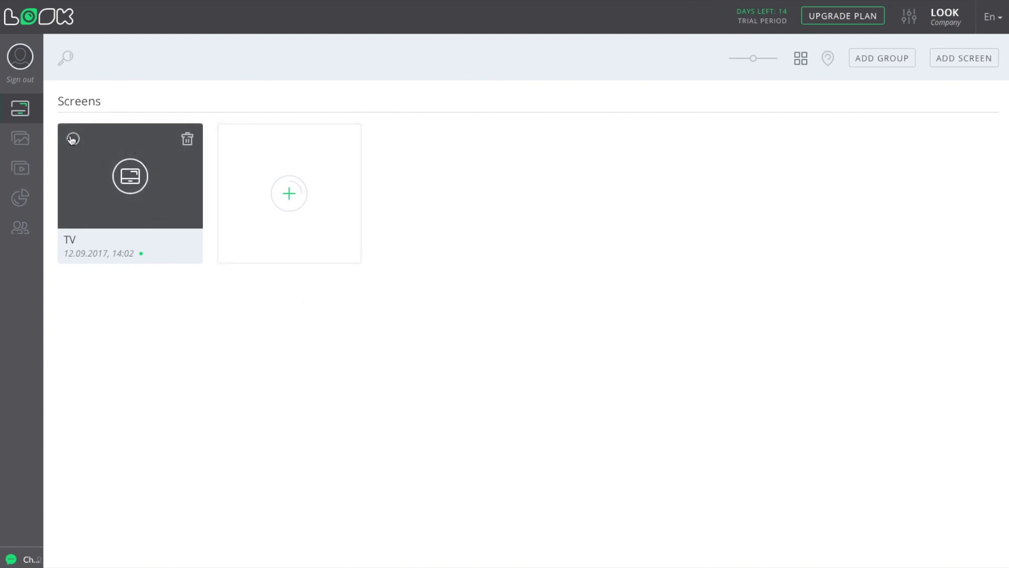
- Upload six HOR mp4 videos, including HOR_EVENTS.mp4 and HOR_INTRO.mp4, to the Content library
click(21, 138)
click(414, 439)
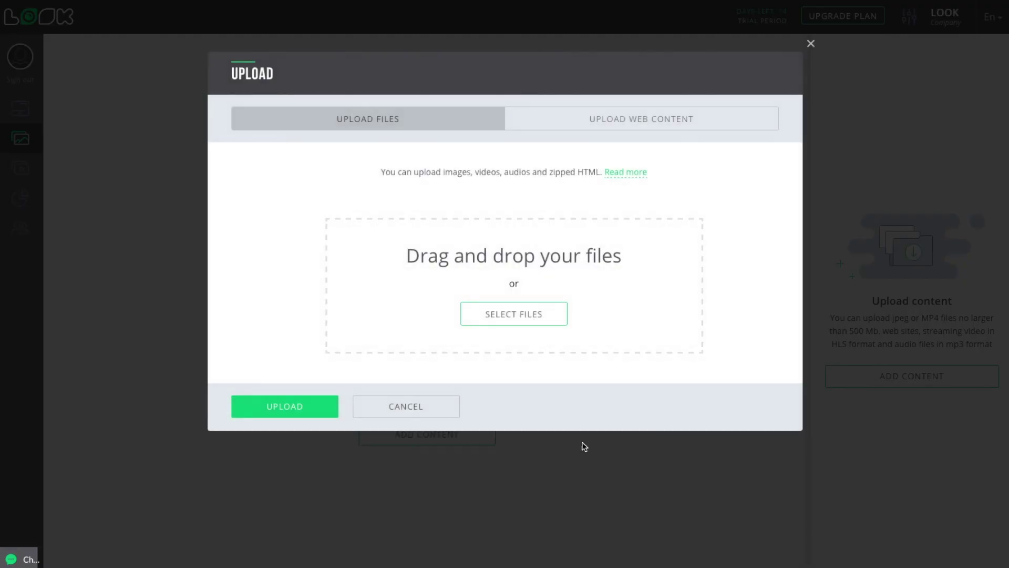
mouse_move(920, 338)
mouse_down()
mouse_move(551, 283)
mouse_move(557, 302)
mouse_up()
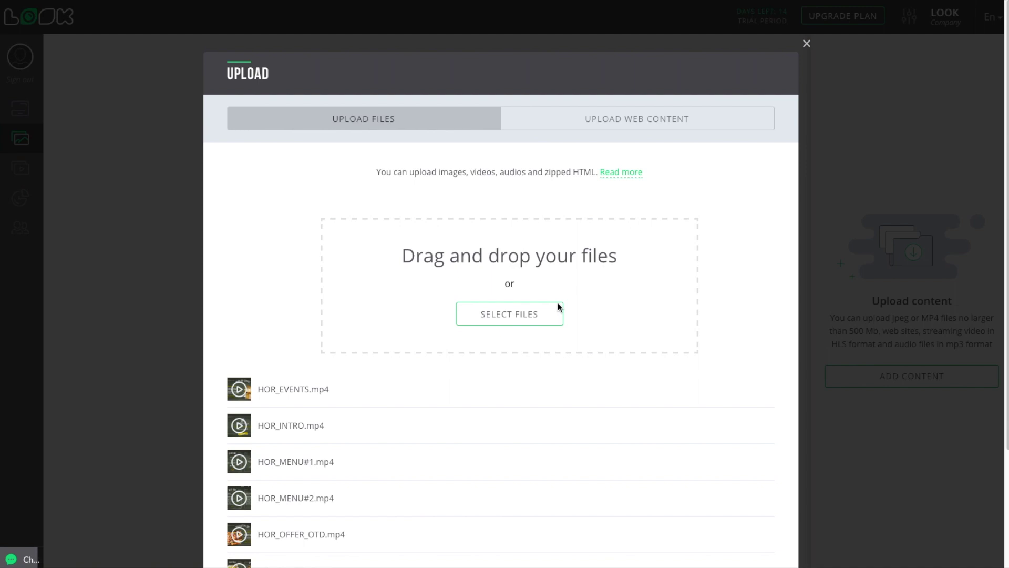
click(623, 124)
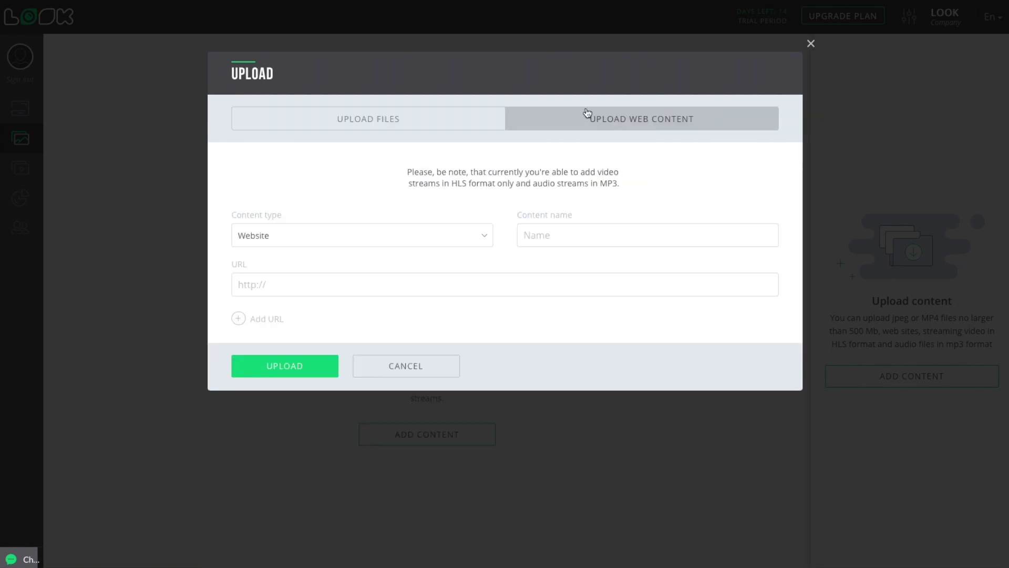
click(453, 119)
scroll(457, 284, down, 2)
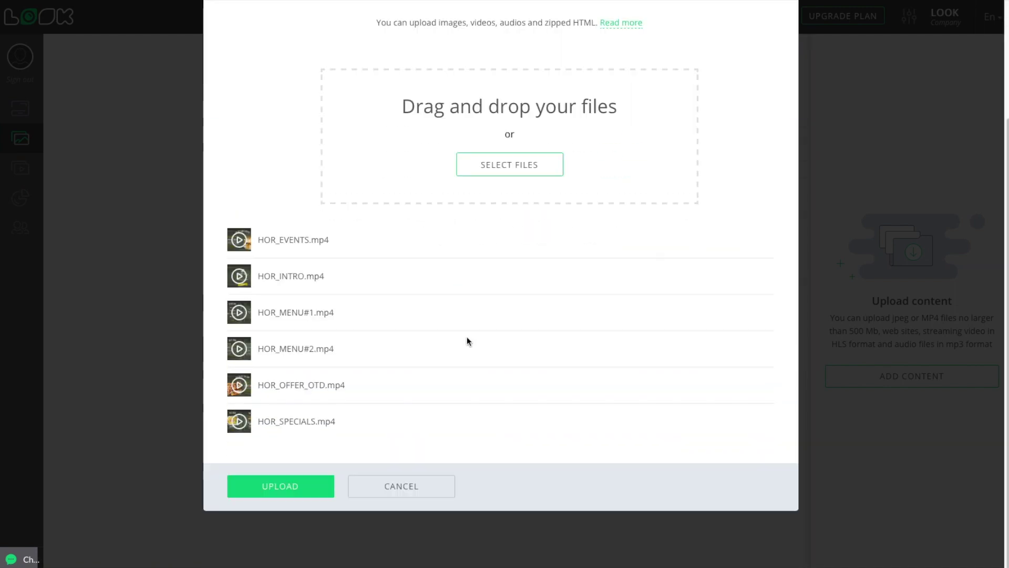
click(310, 484)
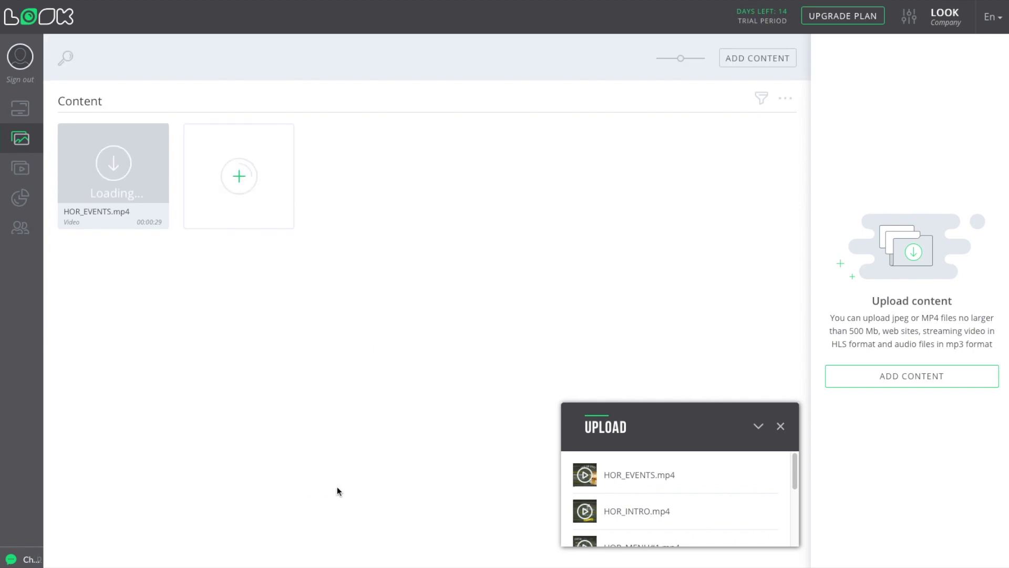
click(756, 428)
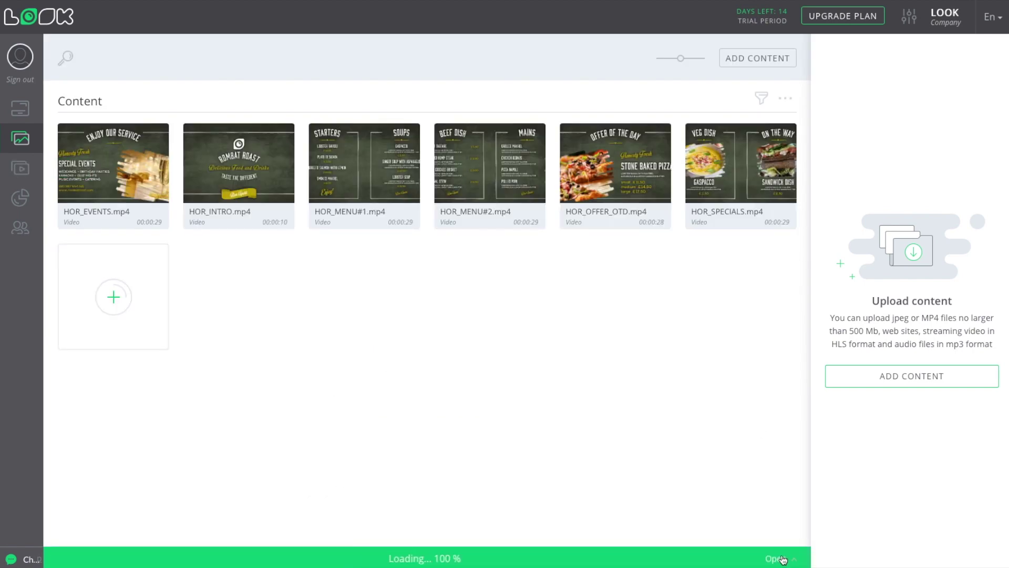
- Dismiss the upload progress list and create a new playlist named NEW
click(776, 558)
click(781, 428)
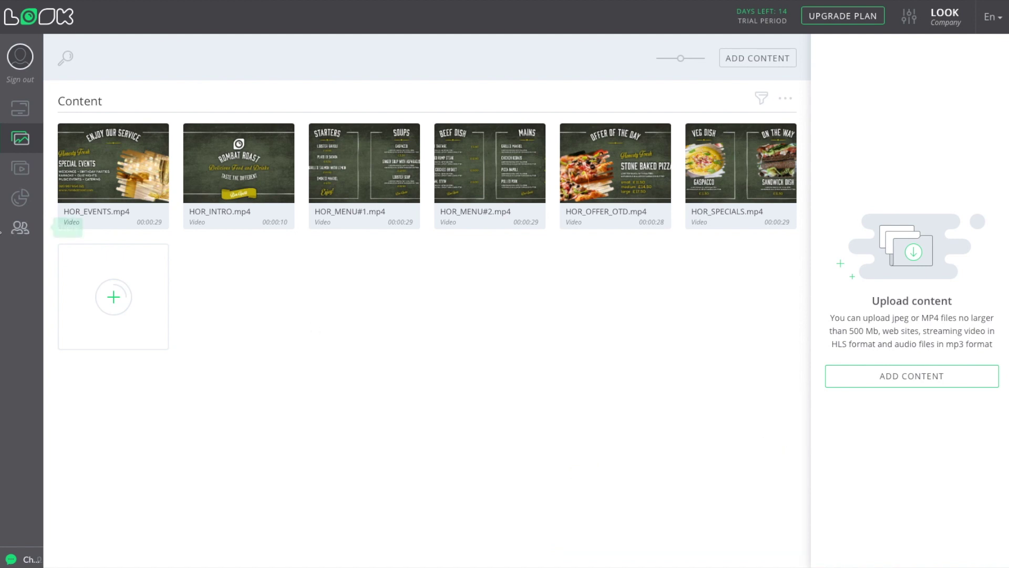
click(21, 171)
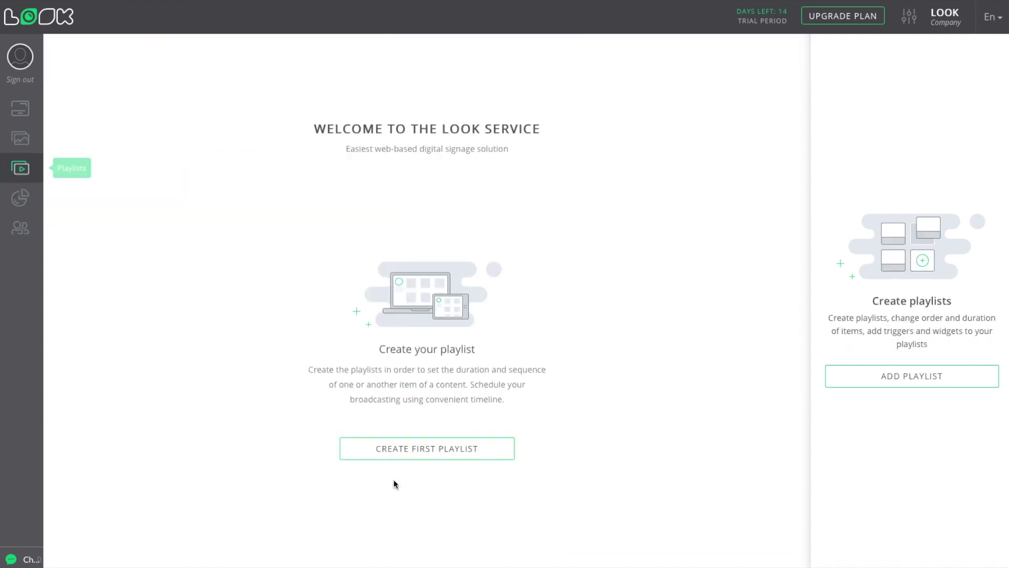
click(445, 451)
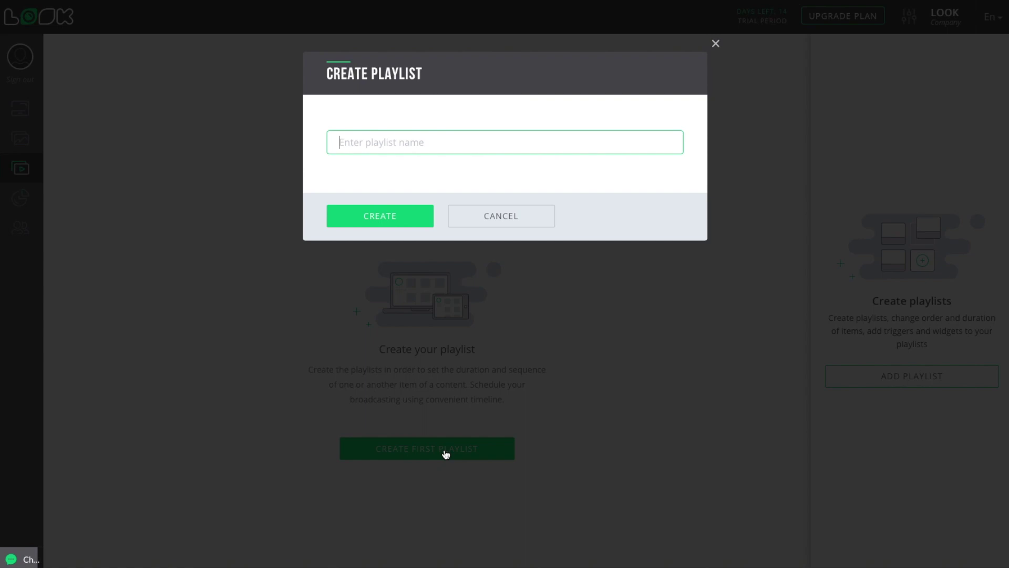
text(NEW)
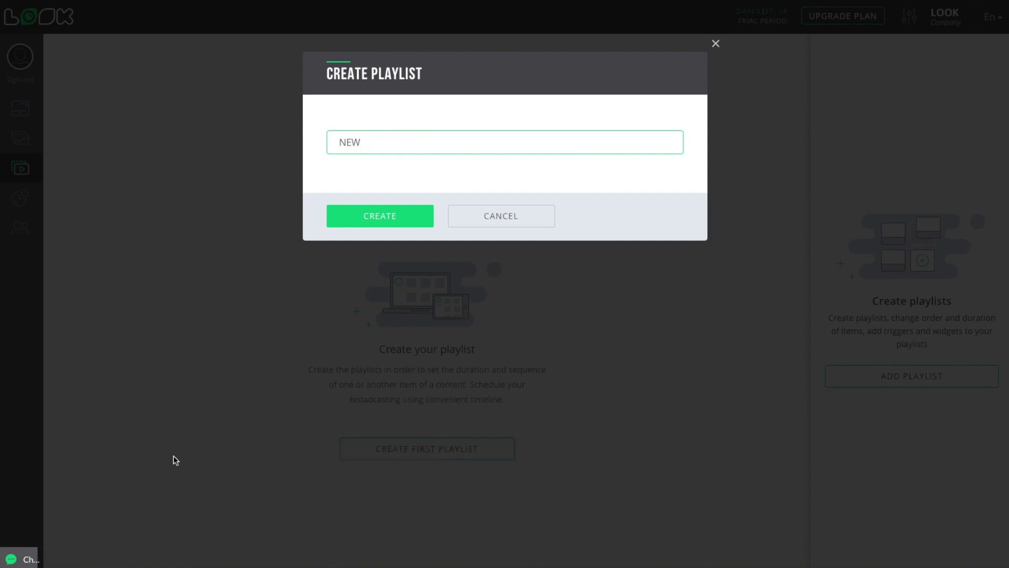
click(380, 215)
- Add seven menu videos, including HOR_EVENTS, HOR_MENU#2 and HOR_SPECIALS, then reorder them
click(736, 99)
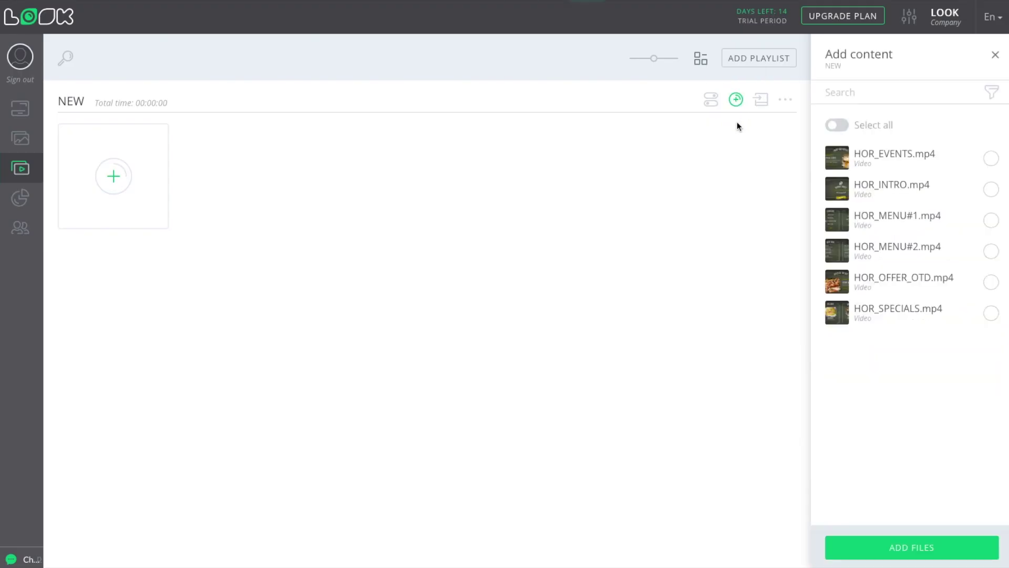
drag(838, 157, 496, 164)
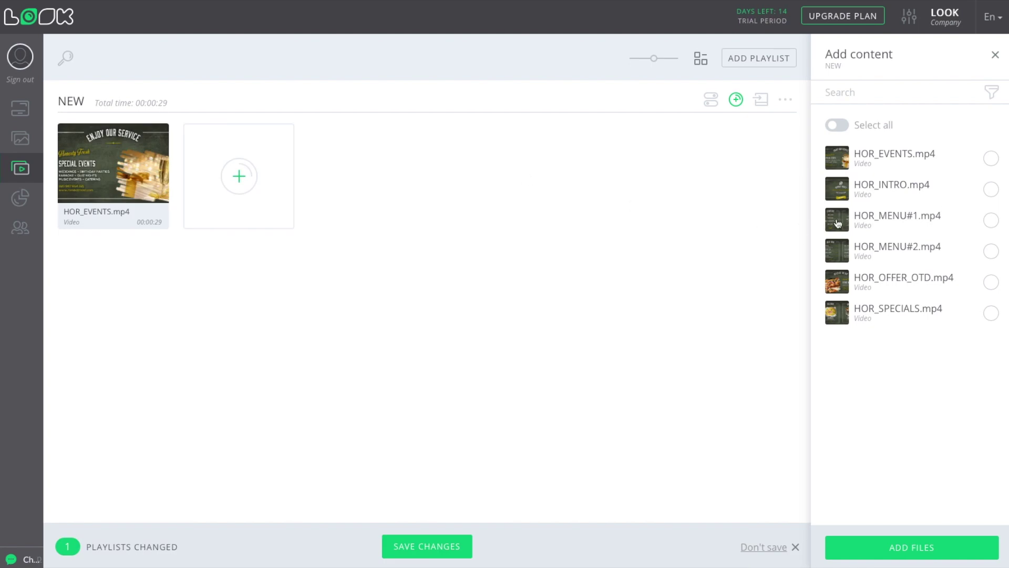
drag(837, 223, 522, 179)
drag(838, 251, 622, 206)
drag(837, 281, 796, 300)
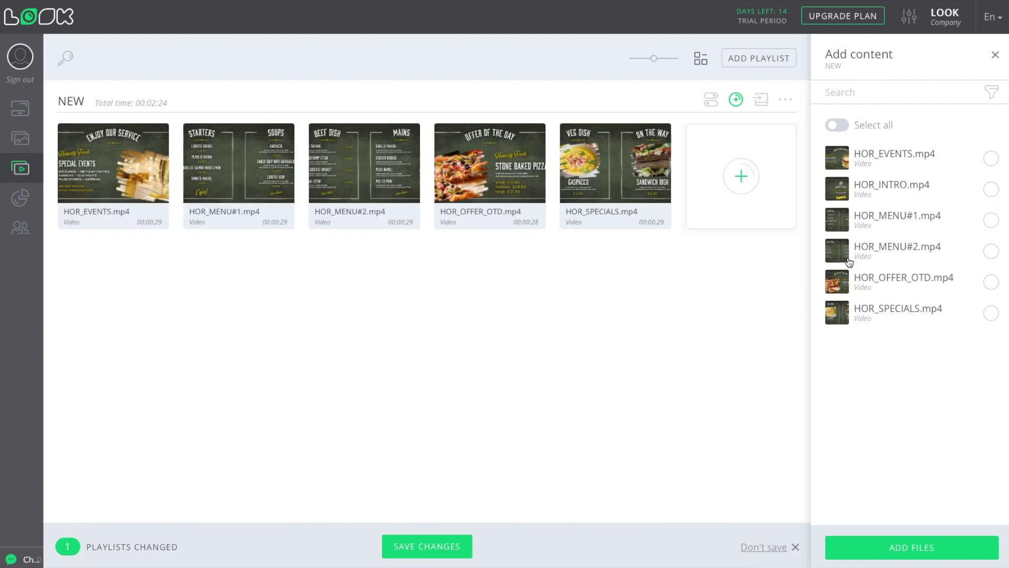
drag(849, 262, 791, 268)
drag(837, 313, 736, 287)
mouse_move(366, 182)
mouse_down()
mouse_move(551, 215)
mouse_move(489, 180)
mouse_move(225, 169)
mouse_move(348, 169)
mouse_up()
- Save playlist NEW and schedule it on the TV screen from 00:00:00 to 24:00:00
click(426, 547)
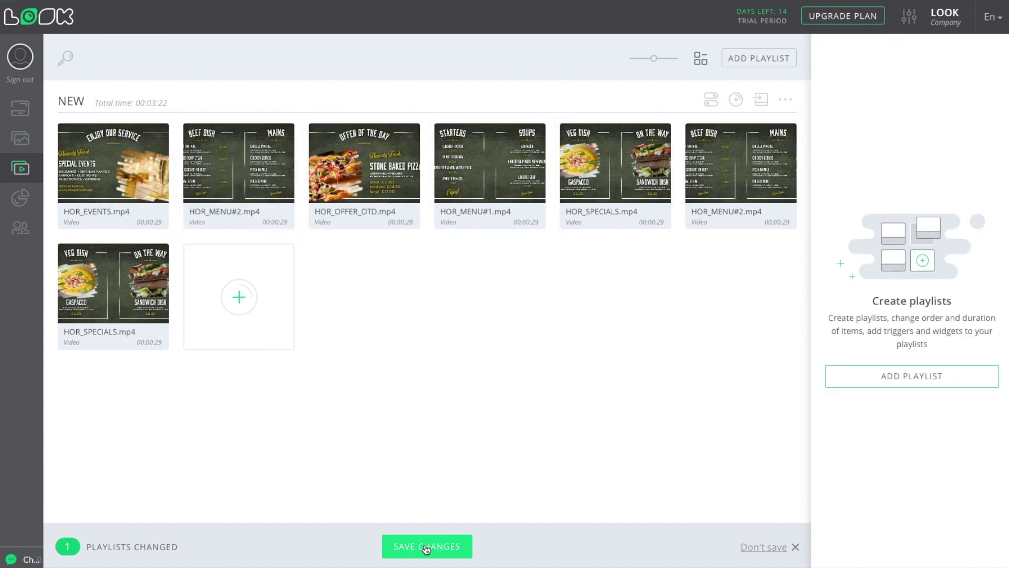
click(760, 99)
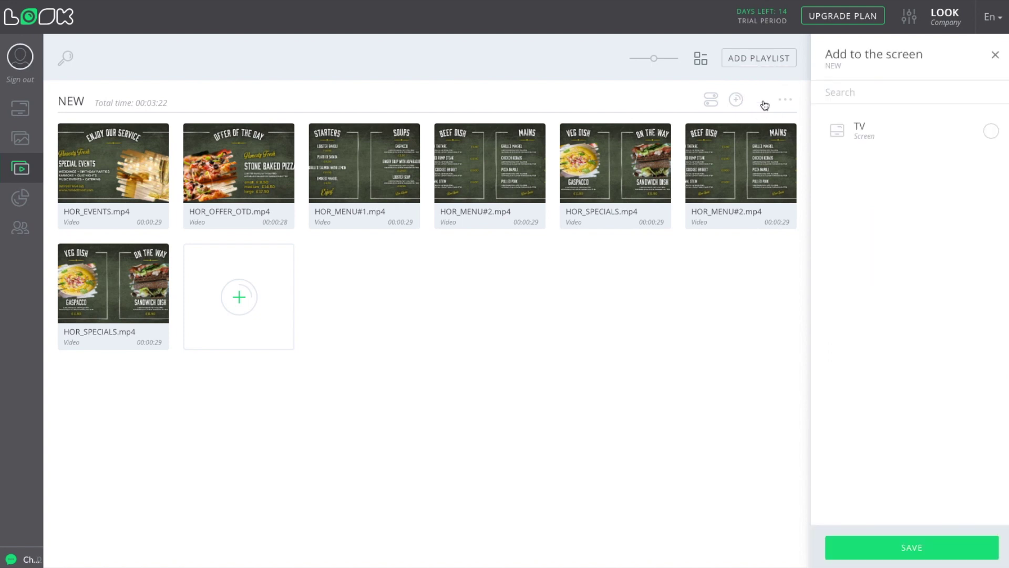
click(990, 134)
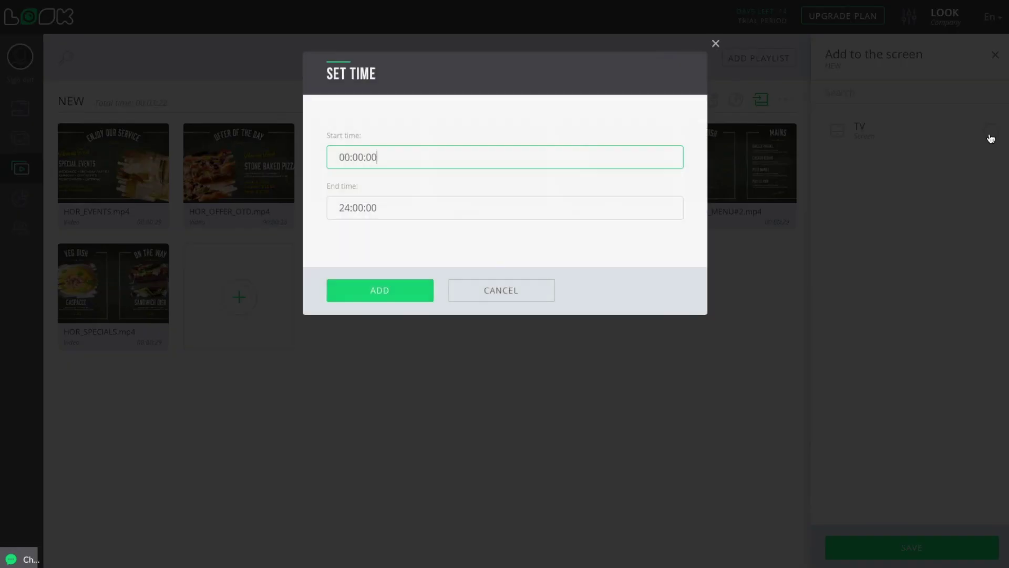
click(408, 290)
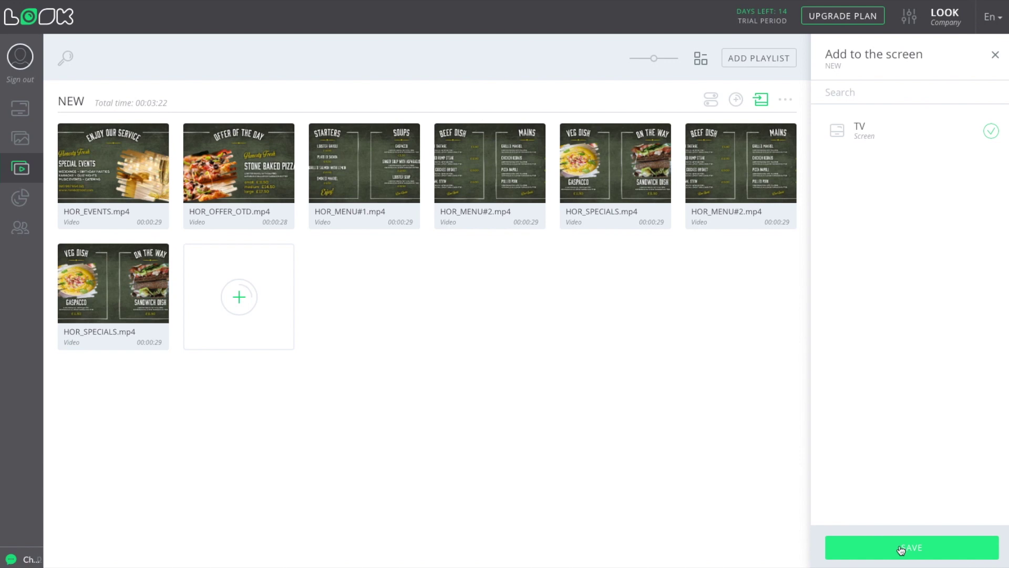
click(902, 548)
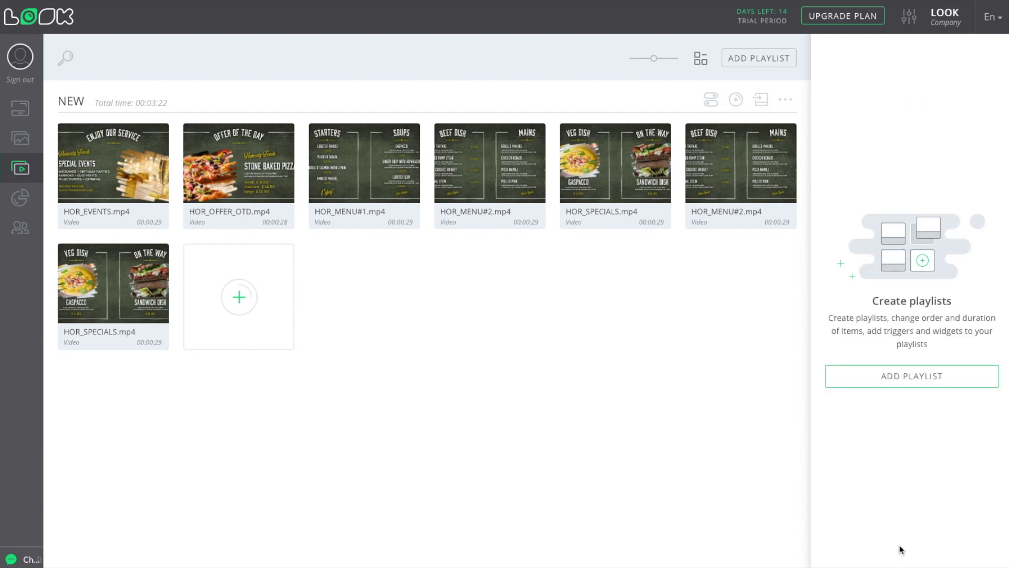